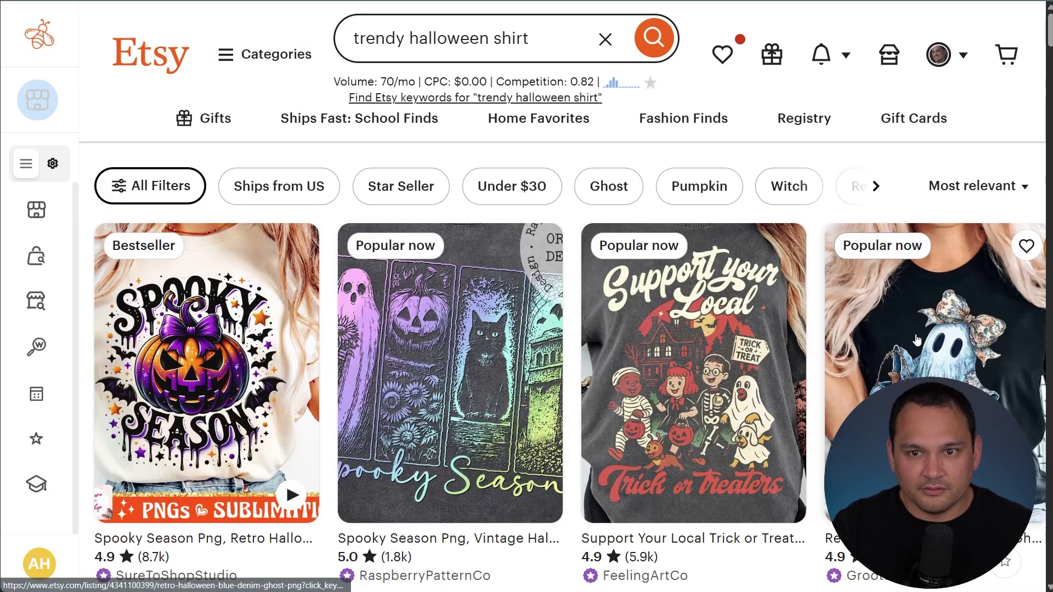
- Scroll the 'trendy halloween shirt' results to see each listing's price, monthly sales and views stats
scroll(819, 354, "down", 2)
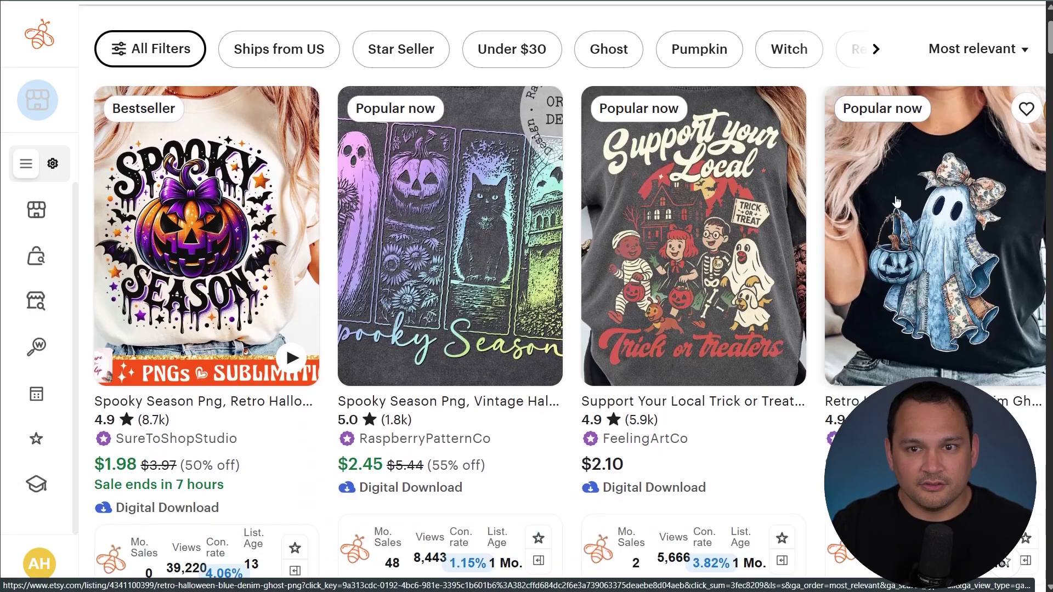
- Open the retro blue denim ghost listing, highlight 'In 20+ carts' and enlarge its sweatshirt photo
left_click(878, 198)
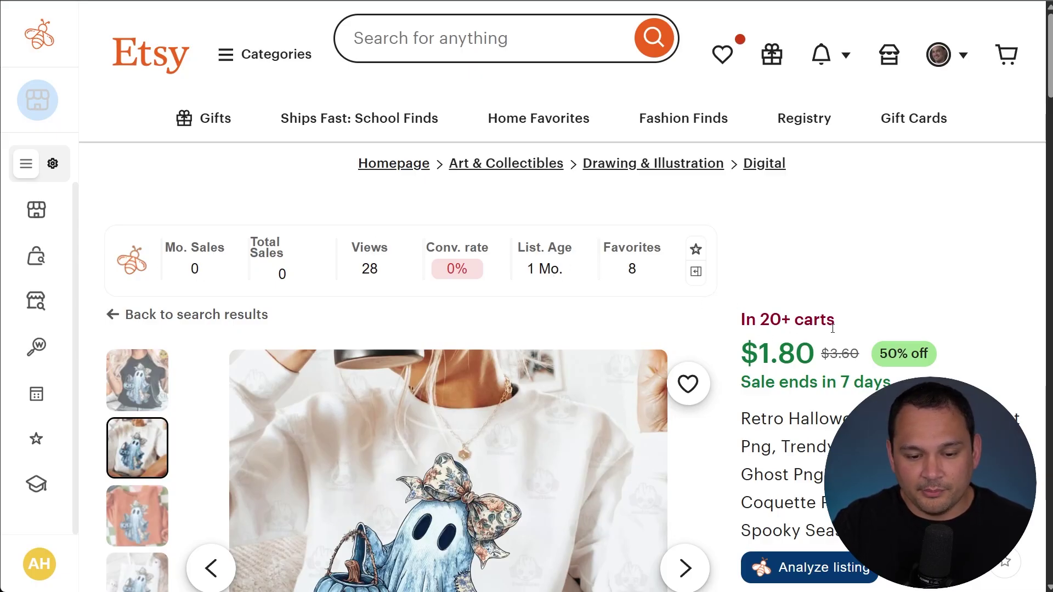
left_click_drag(740, 328, 856, 323)
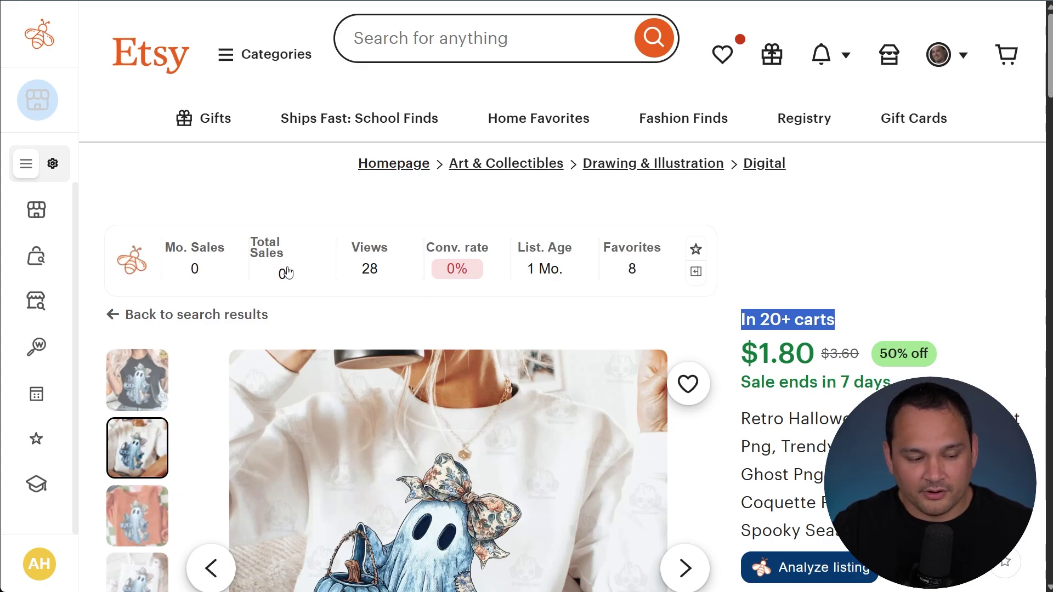
left_click(307, 379)
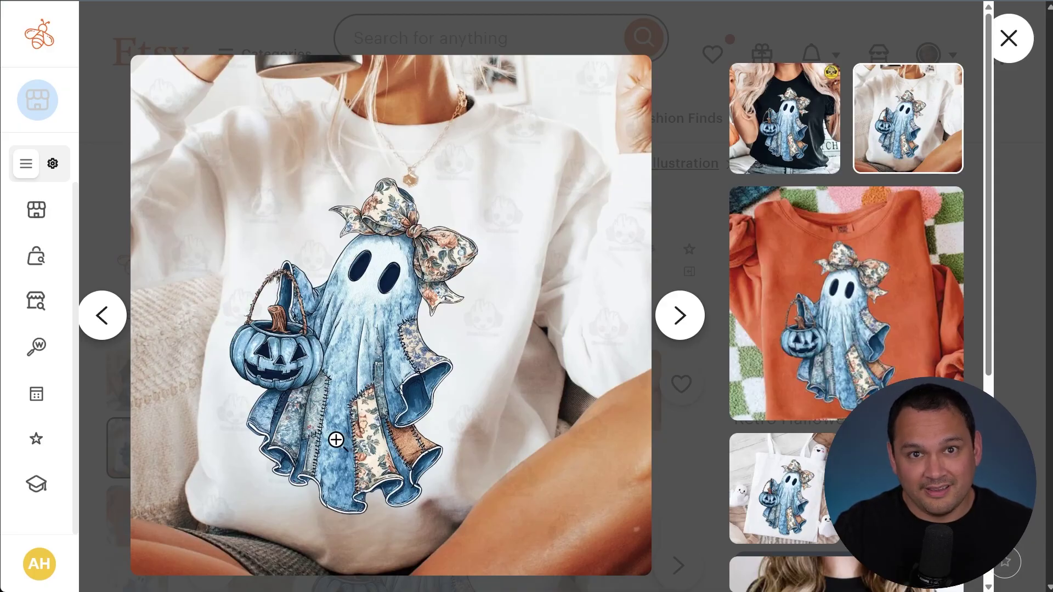
- Snip the orange ghost sweatshirt image and start a new ChatGPT message with it
key("super+shift+s")
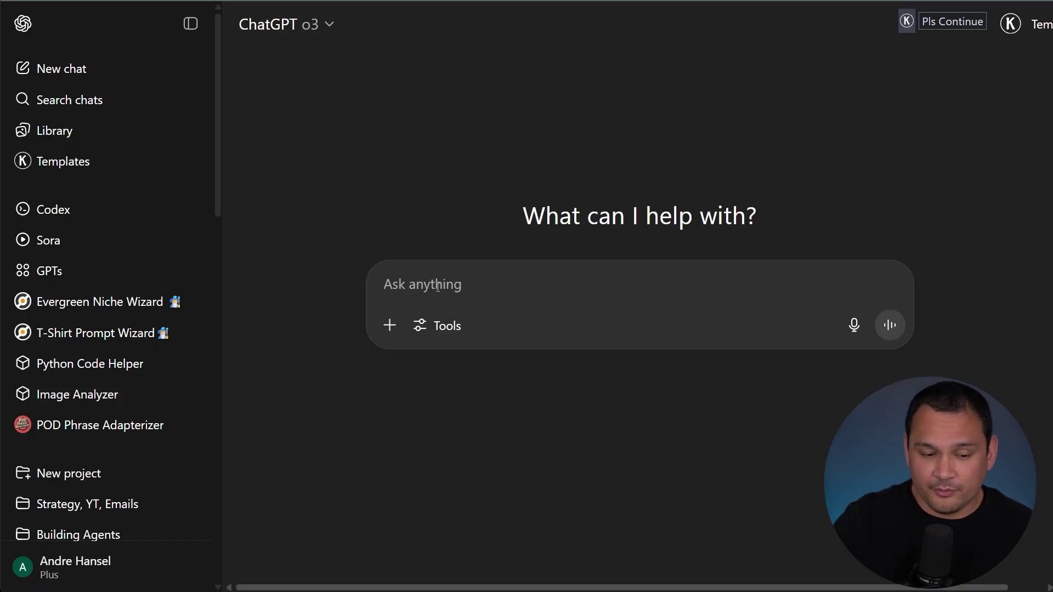
left_click(432, 285)
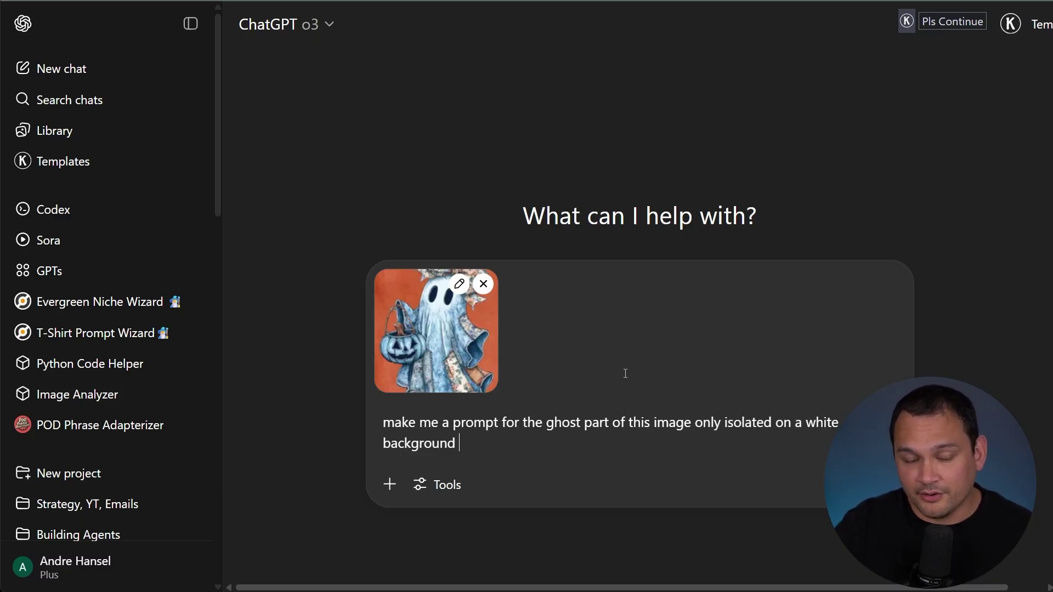
- Send the ghost prompt request, then ask ChatGPT to drop the references to print
key("Return")
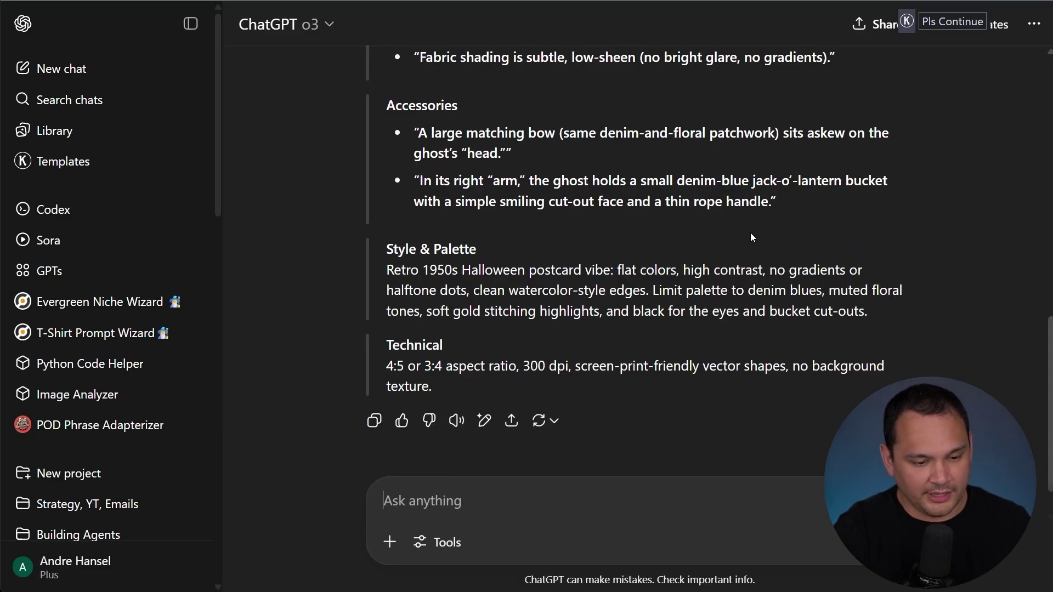
type("references")
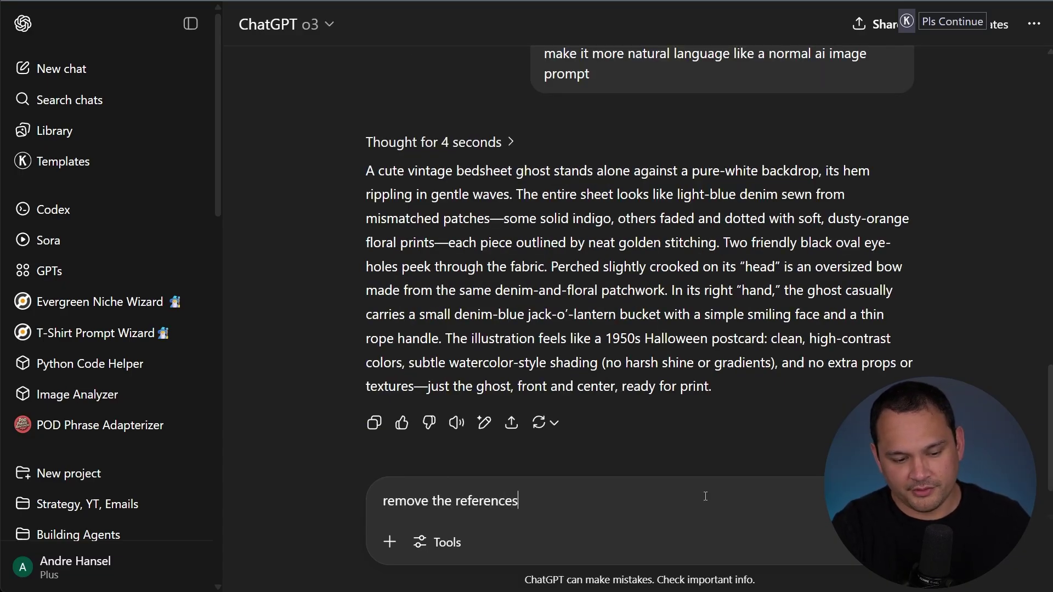
type(" to print")
key("Return")
- Copy the revised natural-language ghost prompt into the T-shirt design generator's prompt box
triple_click(630, 352)
key("ctrl+c")
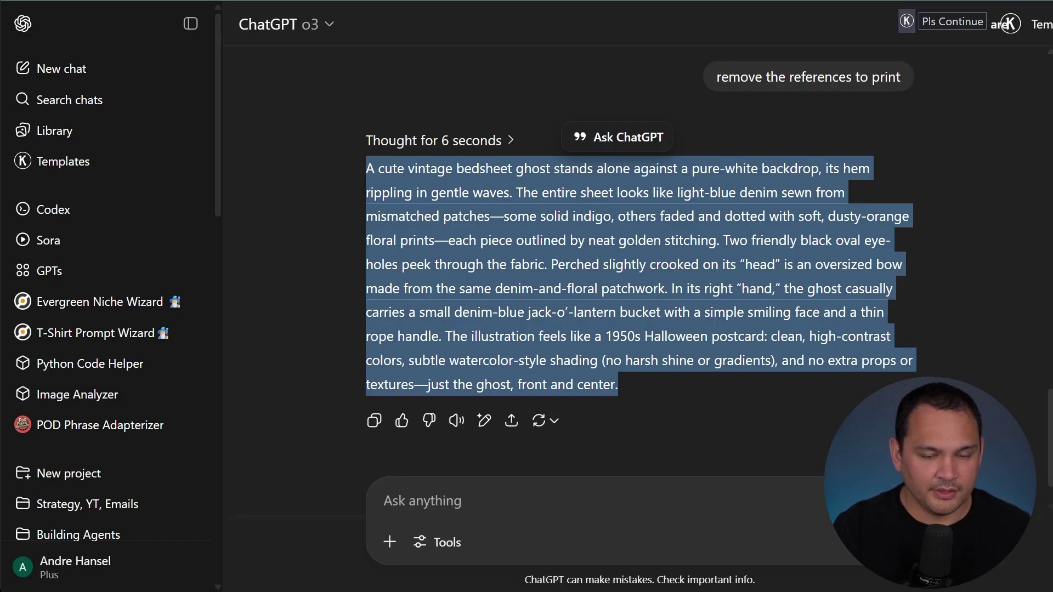
key("alt+Tab")
key("ctrl+v")
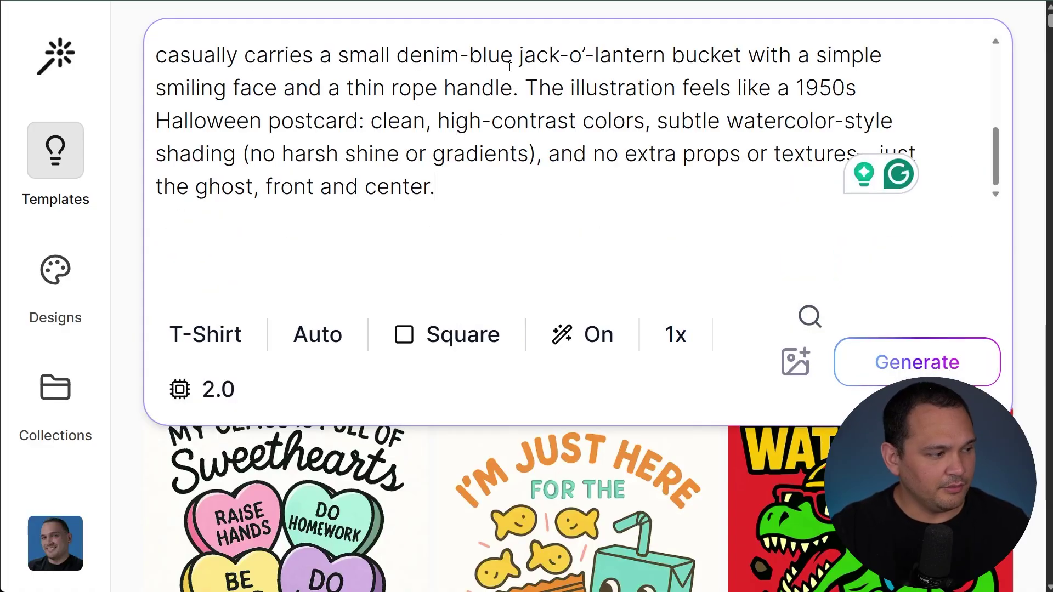
- Turn Mystic Prompt off, set the number of designs to 3, and generate the ghosts
left_click(598, 339)
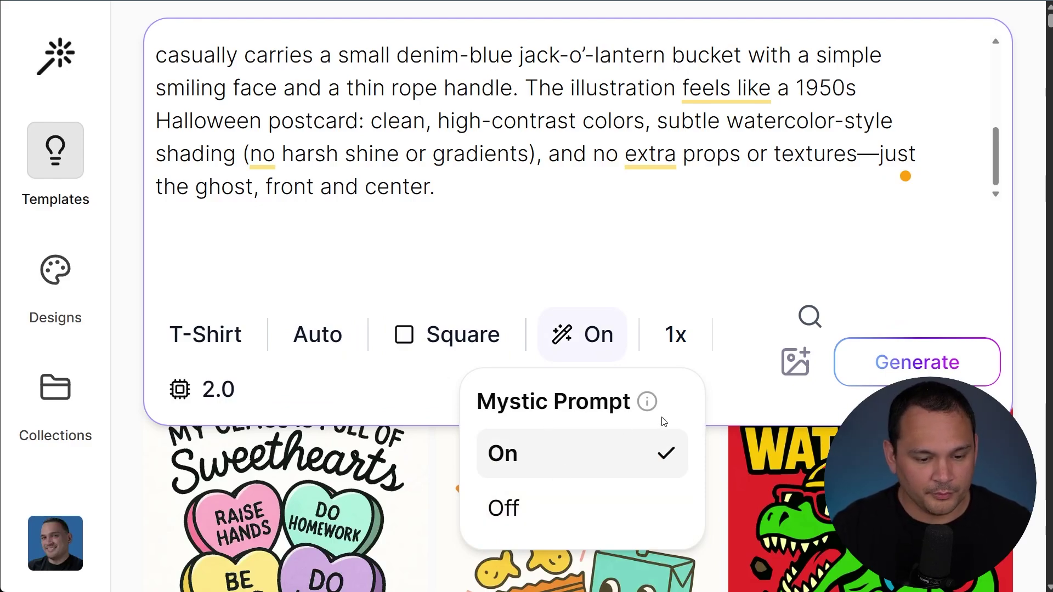
left_click(546, 511)
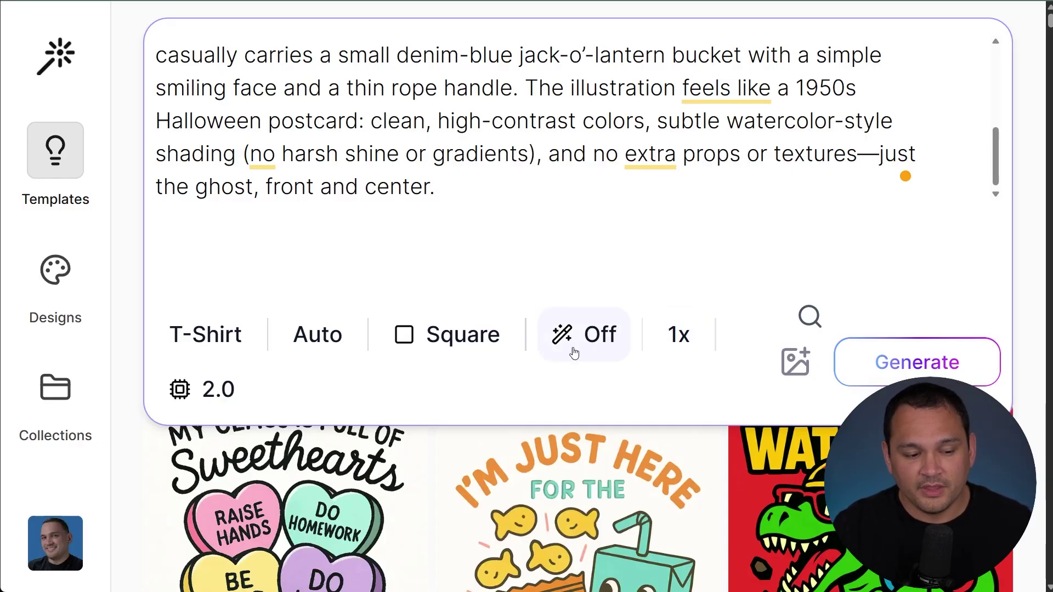
left_click(679, 336)
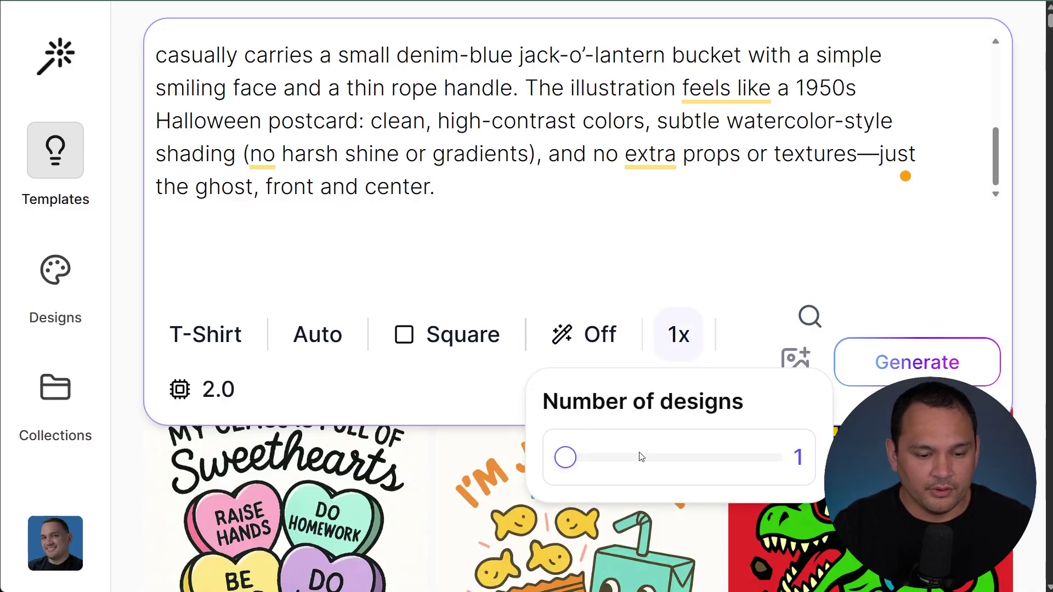
left_click_drag(574, 468, 667, 457)
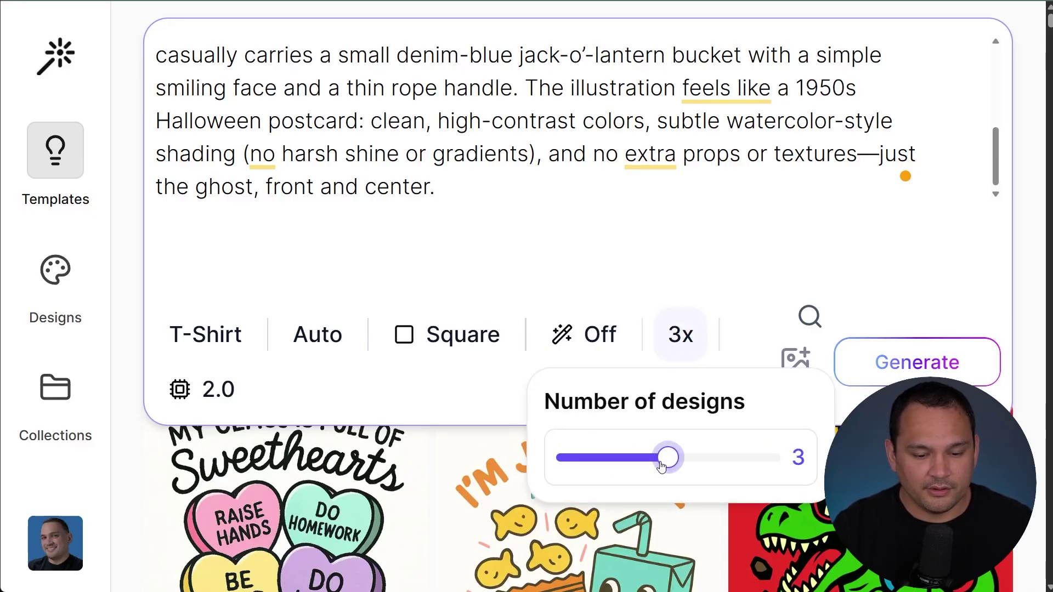
left_click(941, 360)
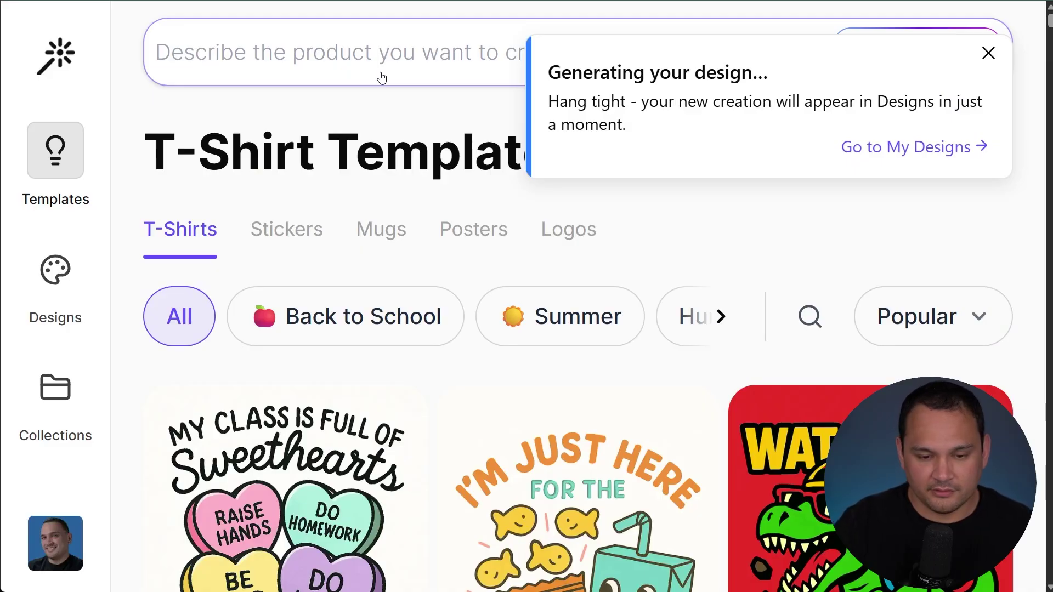
left_click(915, 146)
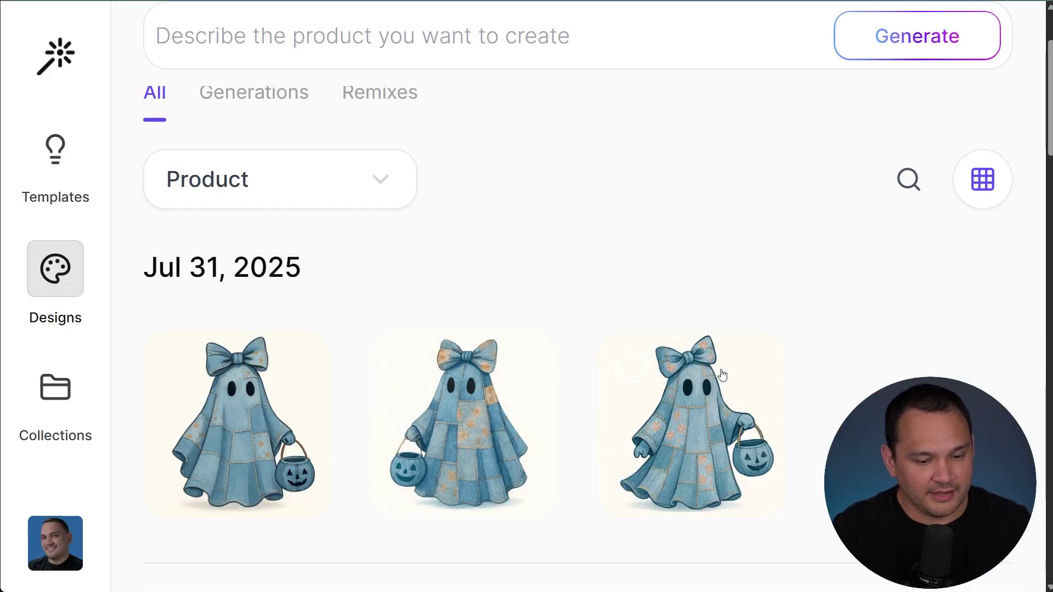
- Scroll My Designs to review the three blue patchwork denim ghost designs
scroll(617, 340, "up", 3)
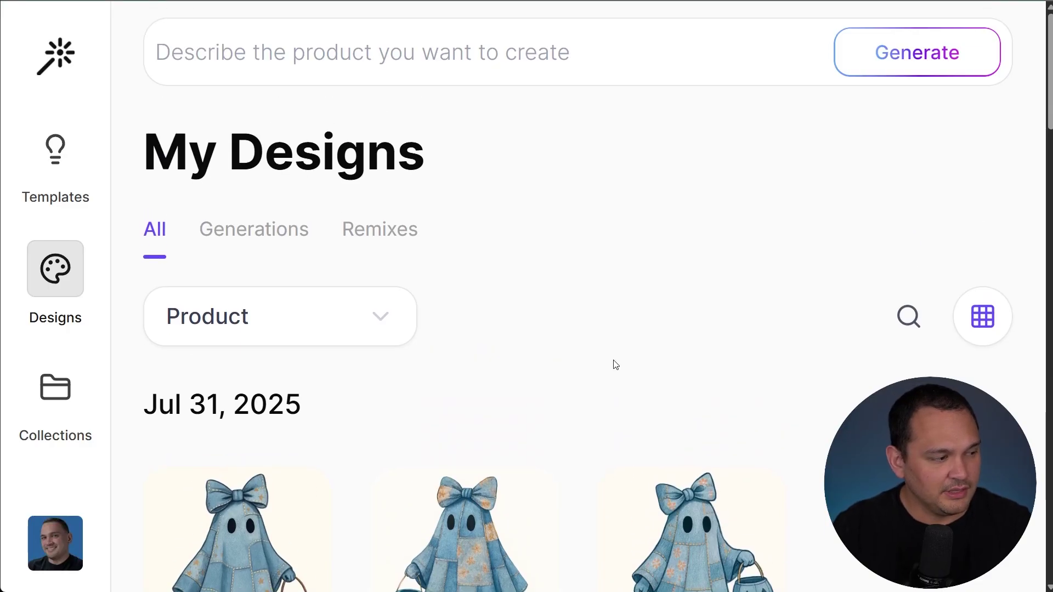
scroll(616, 365, "down", 1)
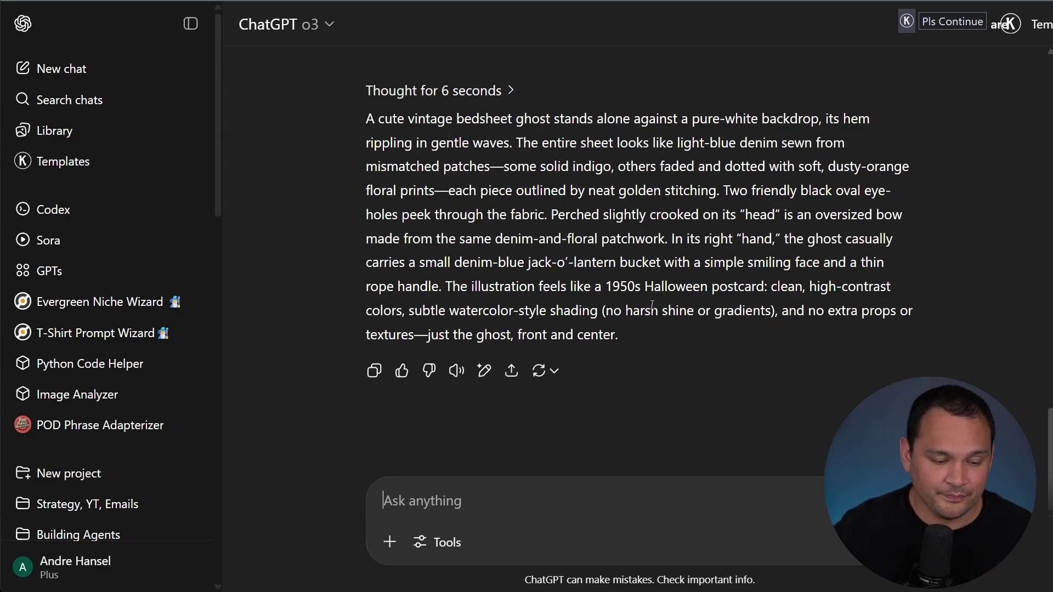
- Ask ChatGPT for other fabric variations and review the corduroy, flannel and canvas ghost prompts
key("ctrl+v")
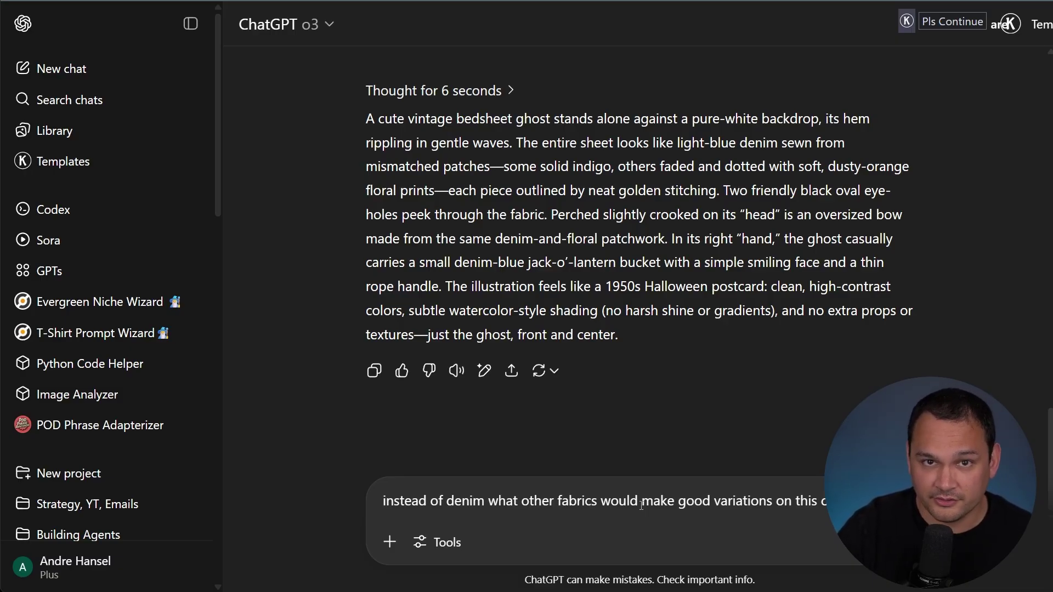
key("Return")
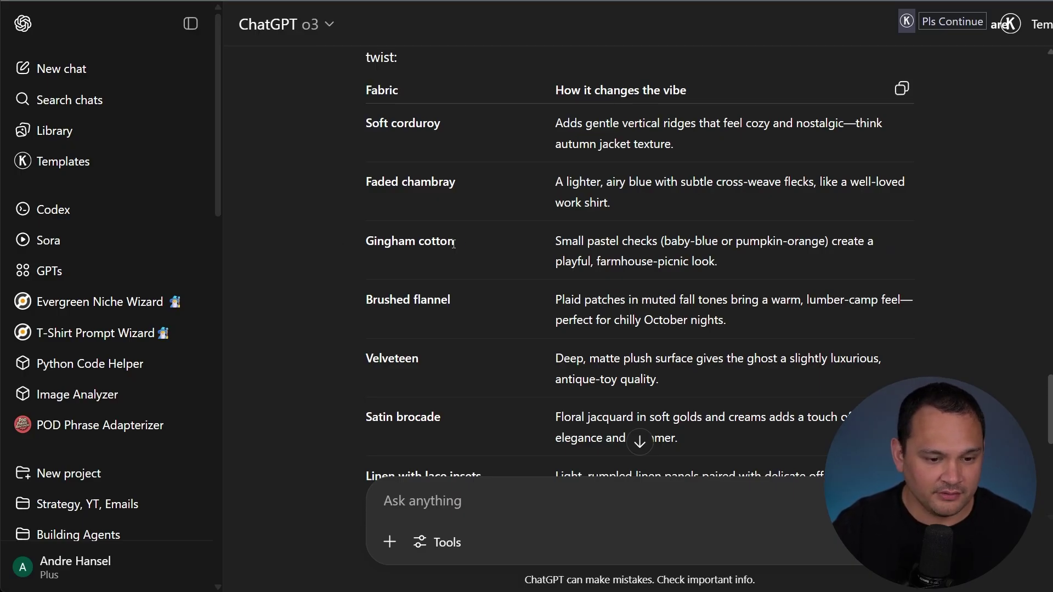
left_click_drag(373, 299, 461, 301)
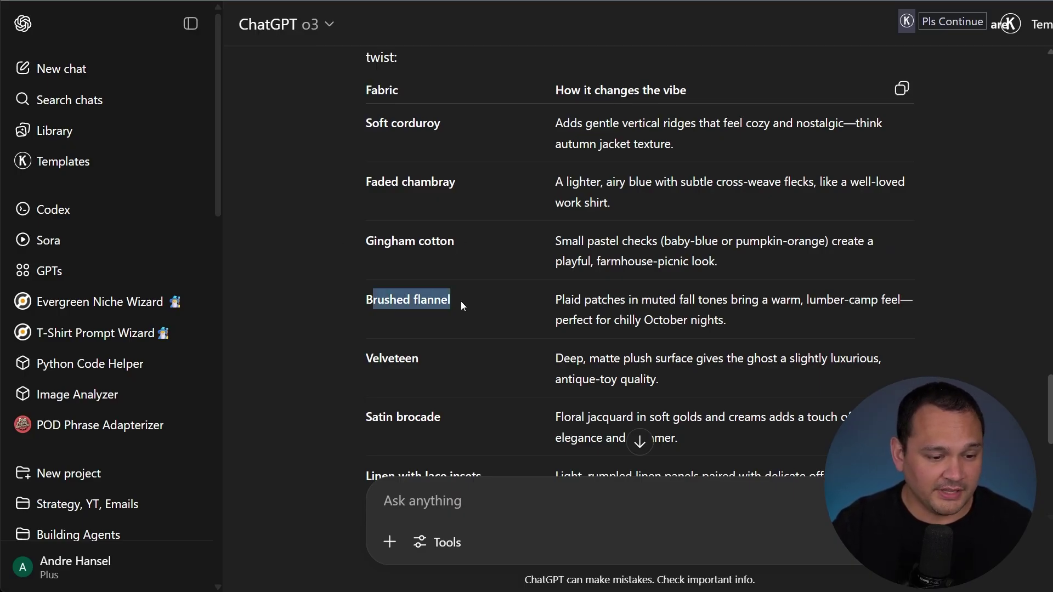
scroll(462, 341, "down", 1)
scroll(461, 344, "down", 3)
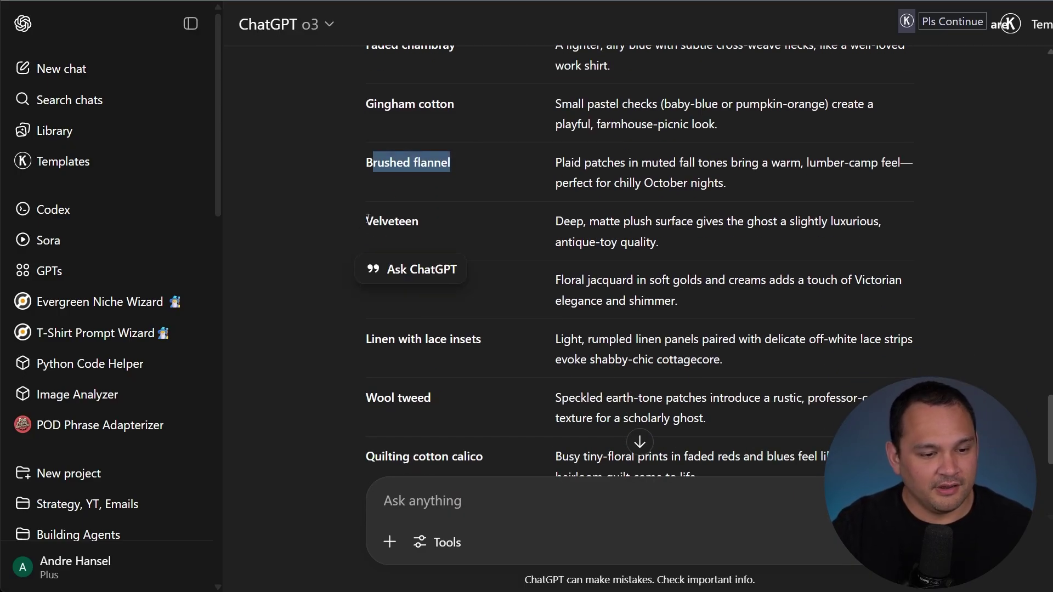
left_click(289, 295)
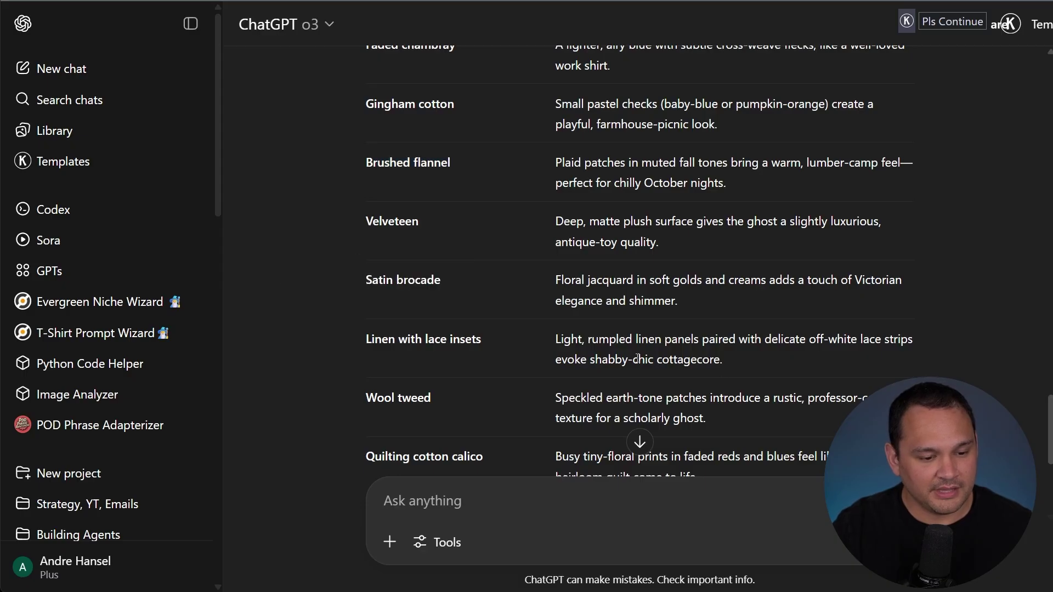
scroll(679, 404, "down", 4)
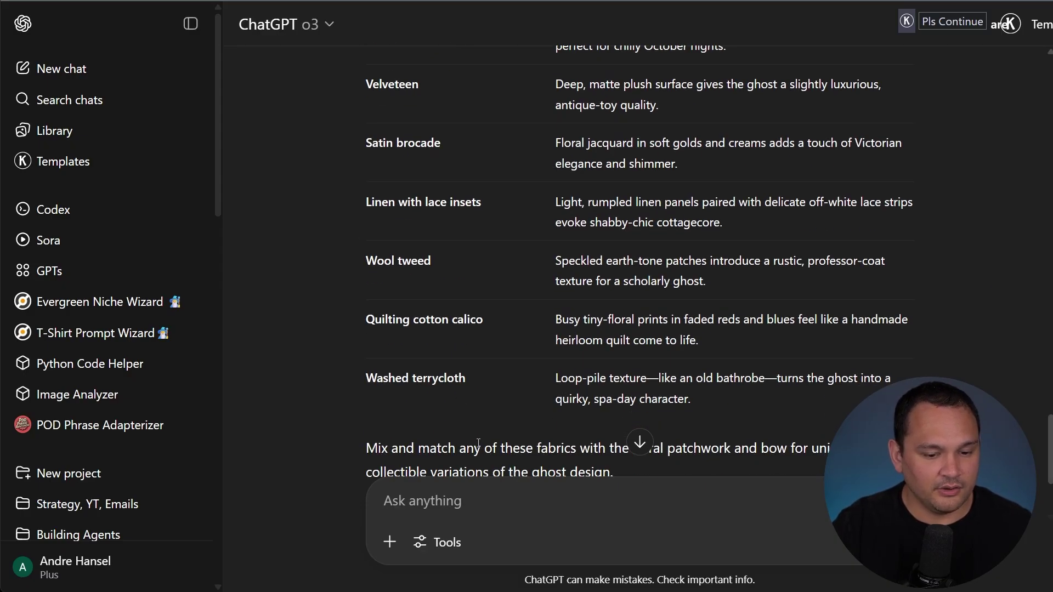
scroll(648, 267, "up", 5)
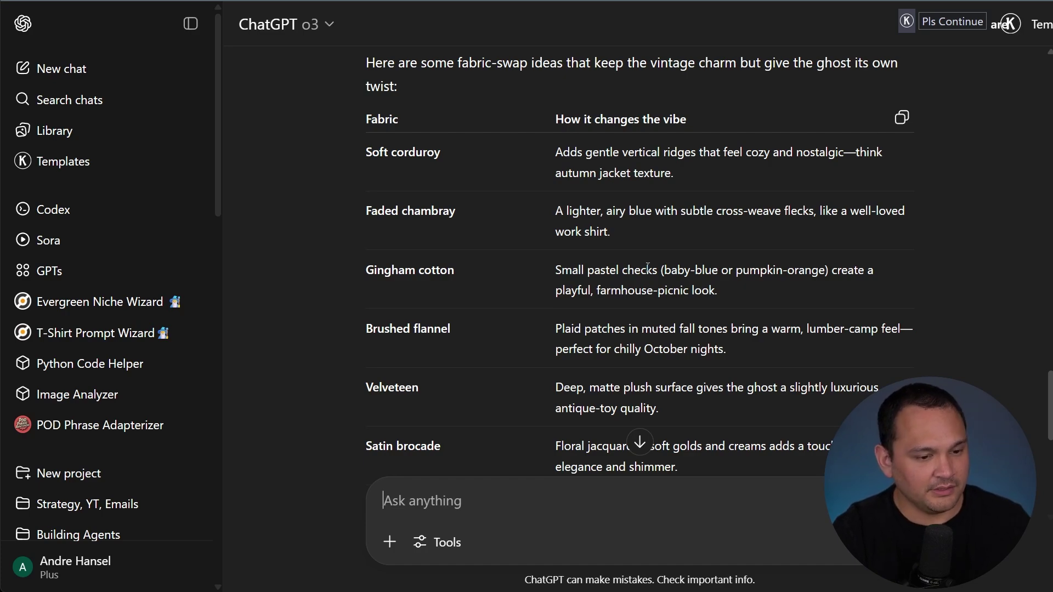
- Type a follow-up asking how to make the corduroy, flannel and canvas ghosts trendier
type(", flannel,")
scroll(648, 267, "down", 6)
type("and")
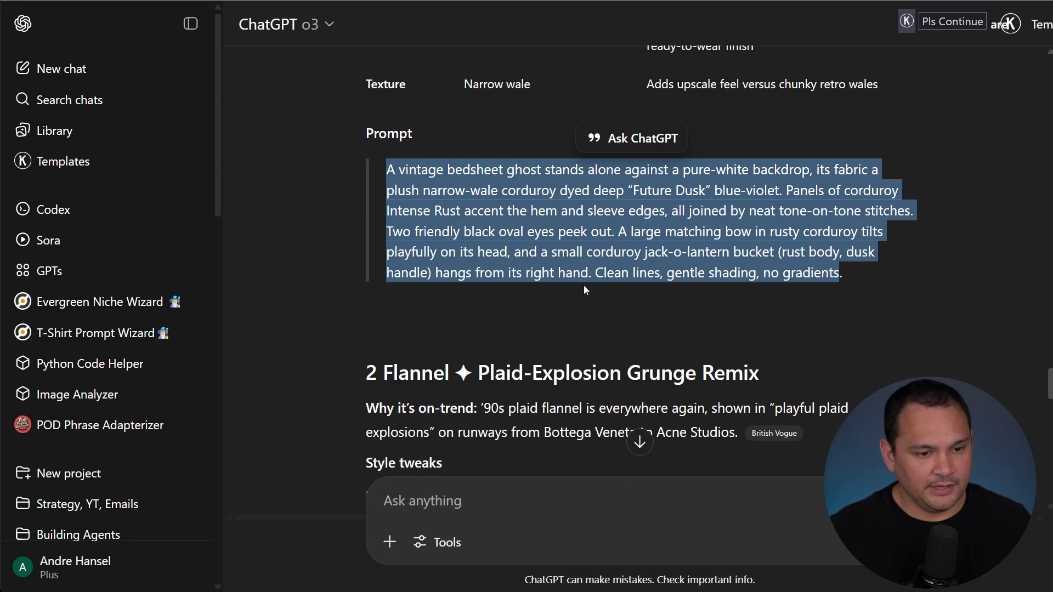
- Paste ChatGPT's corduroy 'Future Dusk' ghost prompt into the generator's prompt box
scroll(584, 284, "up", 8)
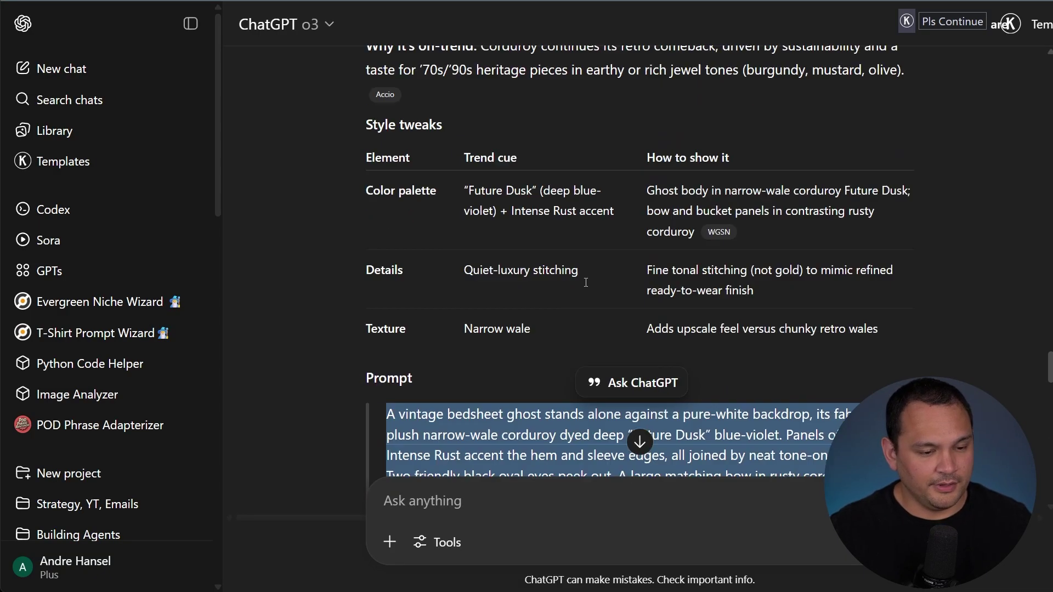
scroll(582, 281, "down", 3)
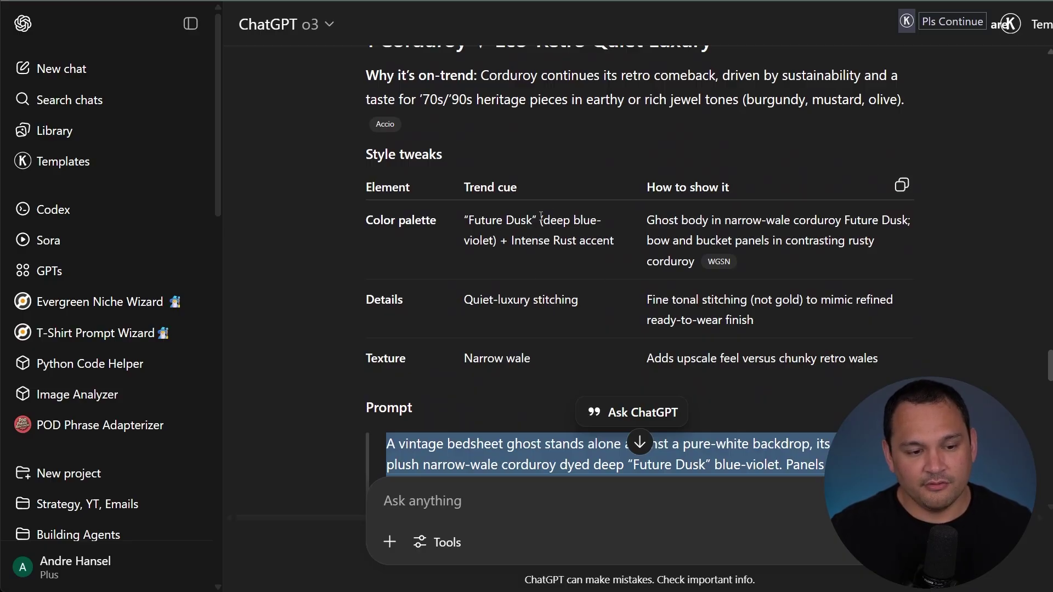
scroll(527, 255, "down", 15)
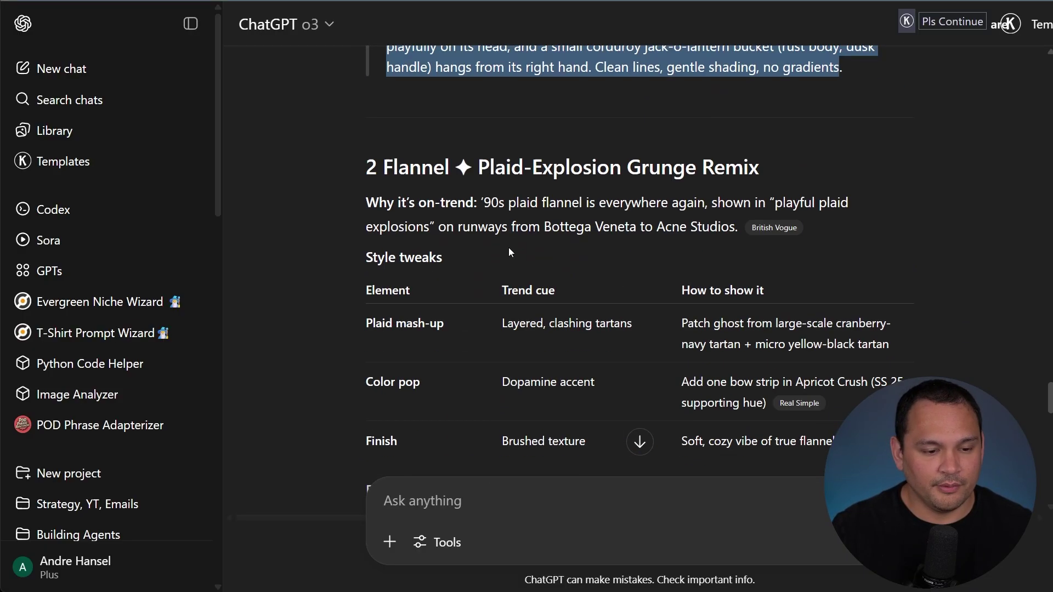
scroll(517, 246, "up", 6)
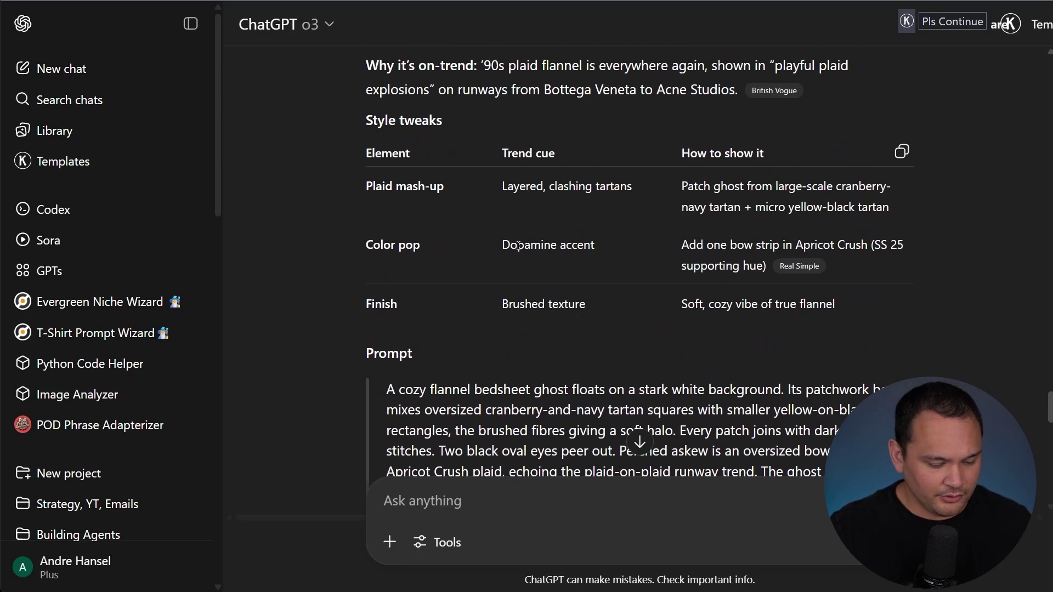
scroll(517, 245, "up", 5)
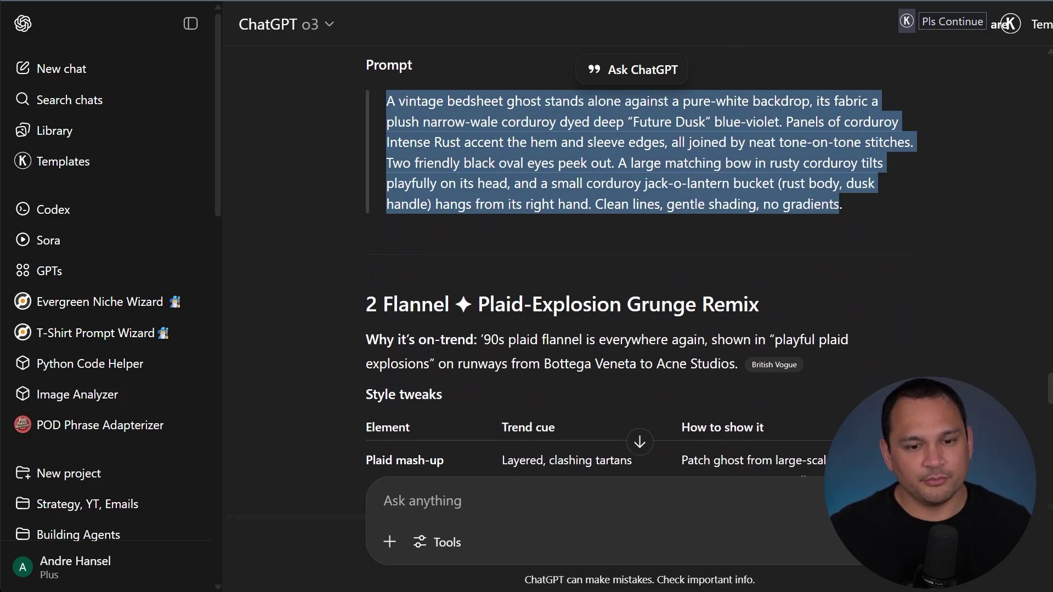
key("alt+Tab")
left_click(299, 36)
type("A vintage bedsheet ghost stands alone against a pure-white backdrop, its fabric a plush narrow-wale corduroy dyed deep \"Future Dusk\" blue-violet. Panels of corduroy Intense Rust accent the hem and sleeve edges, all joined by neat tone-on-tone stitches. Two friendly black oval eyes peek out. A large matching bow in rusty corduroy tilts playfully on its head, and a small corduroy jack-o-lantern bucket (rust body, dusk handle) hangs from its right hand. Clean lines, gentle shading, no gradients")
- Generate five designs from the corduroy prompt, then go back to ChatGPT's trend remixes
left_click(689, 331)
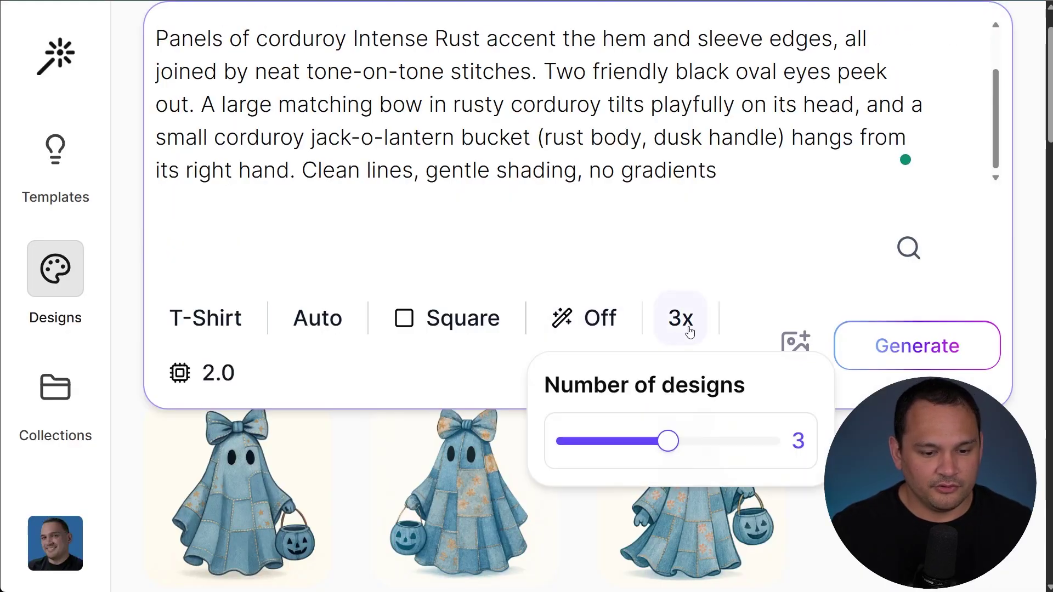
left_click_drag(670, 442, 769, 442)
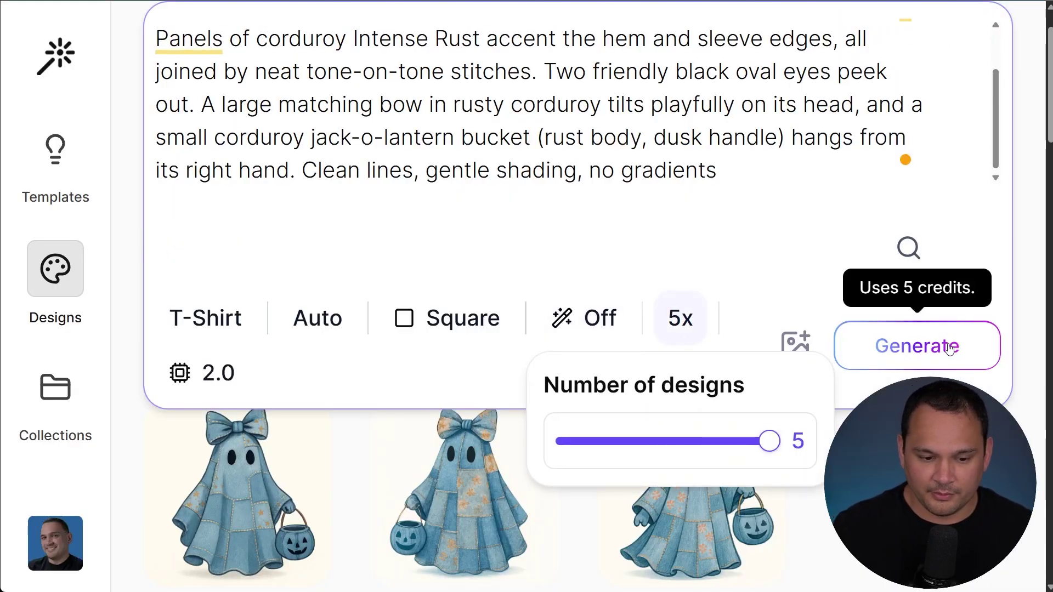
left_click(928, 357)
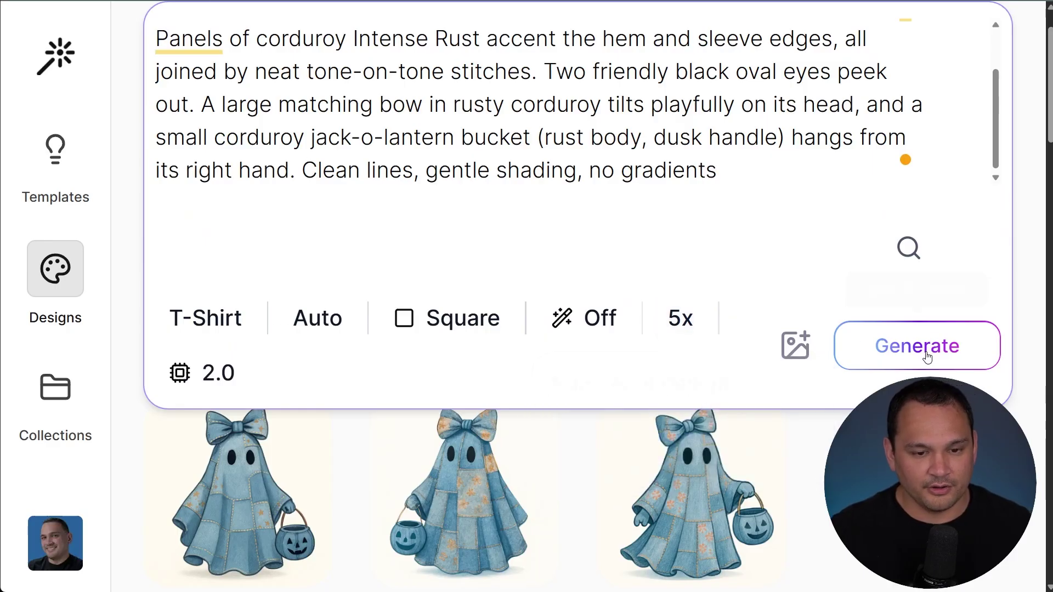
key("alt+Tab")
scroll(517, 237, "down", 7)
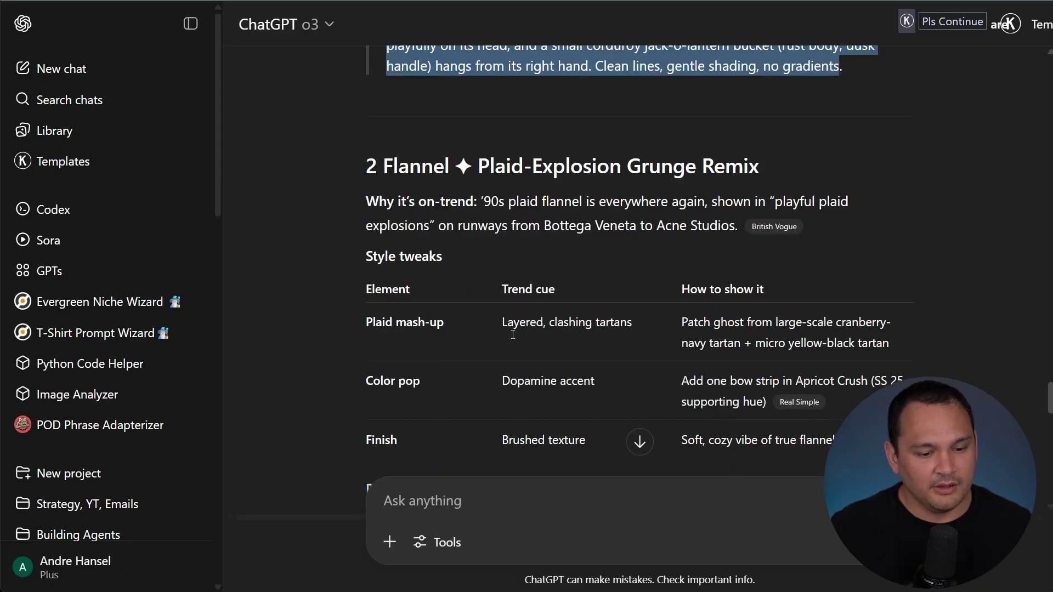
- Return to the design generator's gallery to work on the purple corduroy ghost
key("alt+Tab")
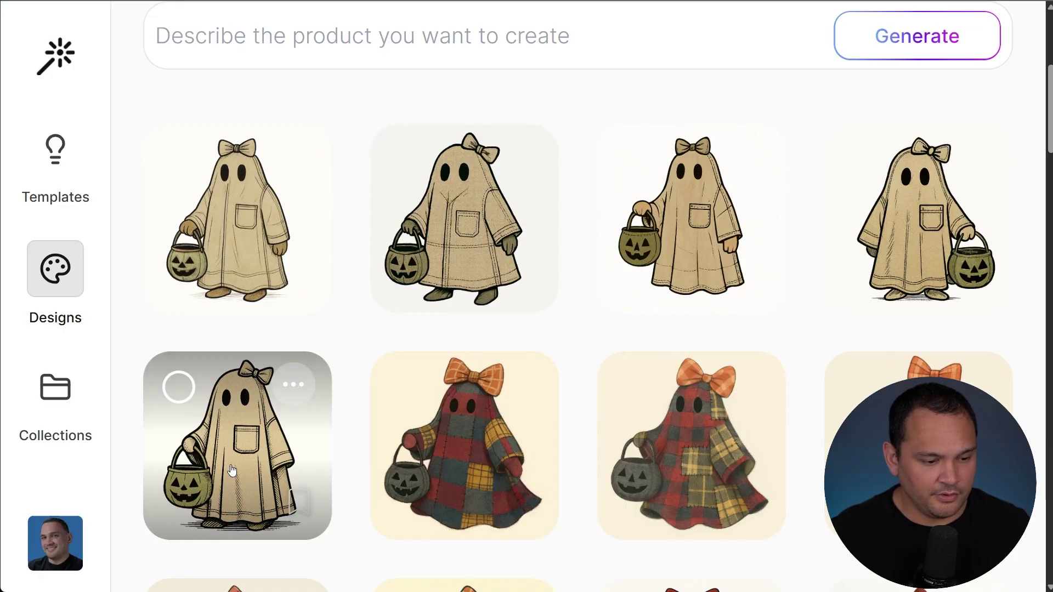
- Open the plaid patchwork ghost with the orange bow and remove its cream background
scroll(311, 411, "down", 3)
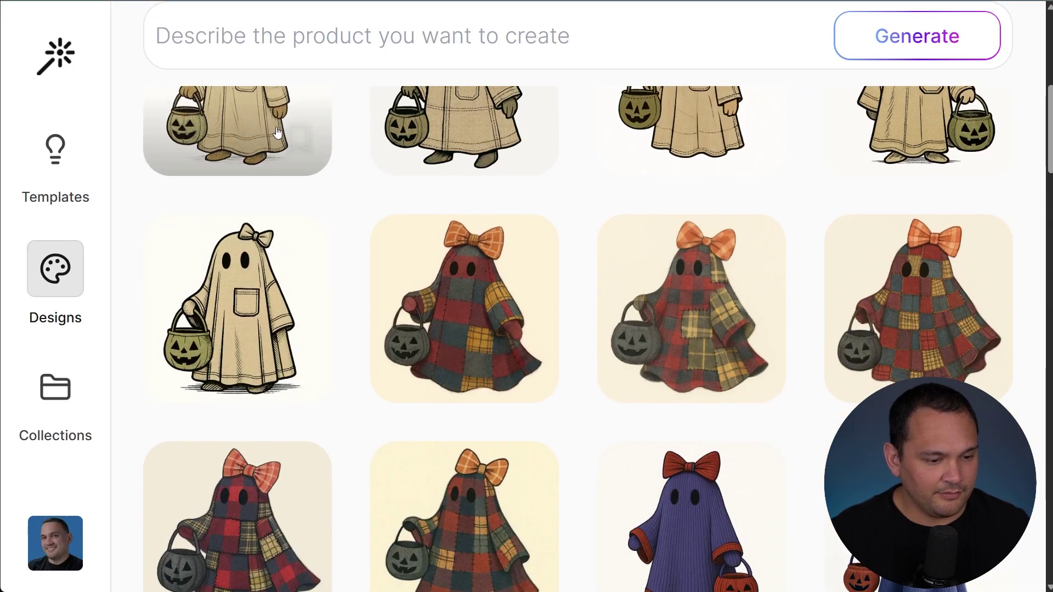
scroll(312, 410, "up", 4)
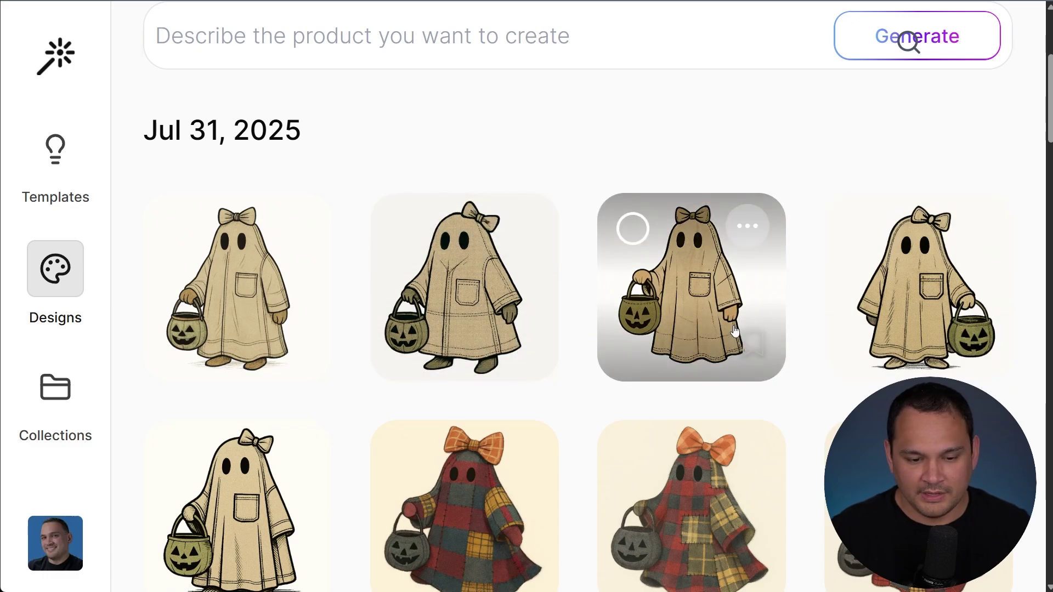
scroll(881, 348, "down", 4)
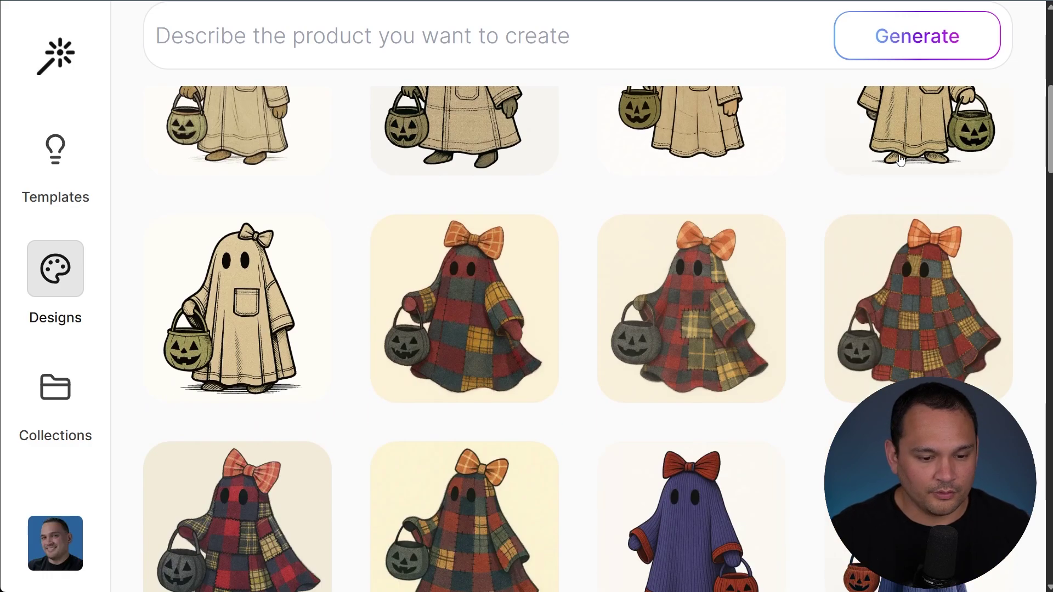
scroll(263, 448, "down", 3)
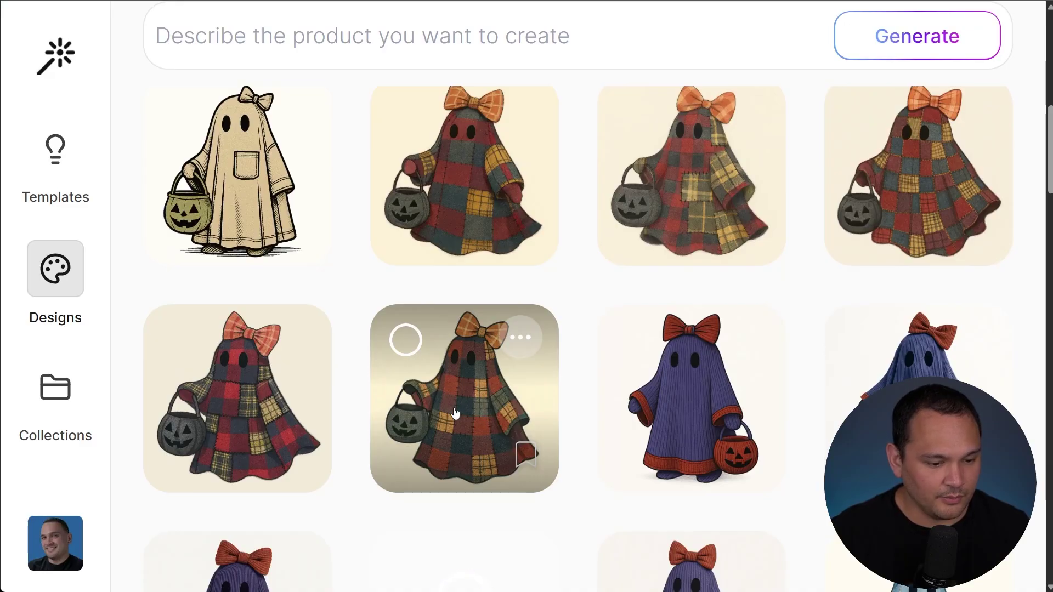
scroll(458, 416, "down", 3)
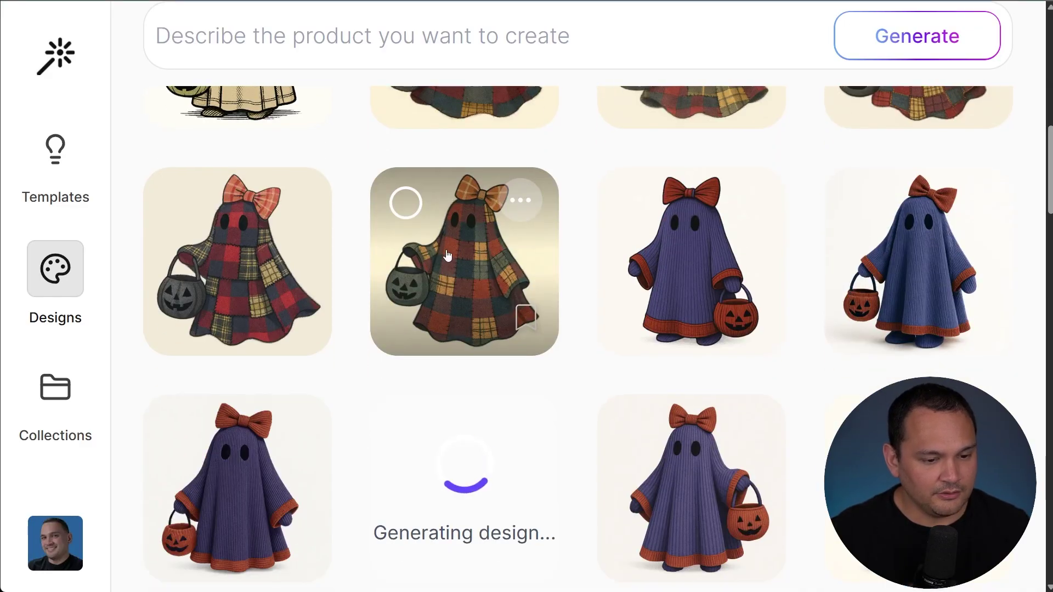
left_click(468, 282)
left_click(932, 521)
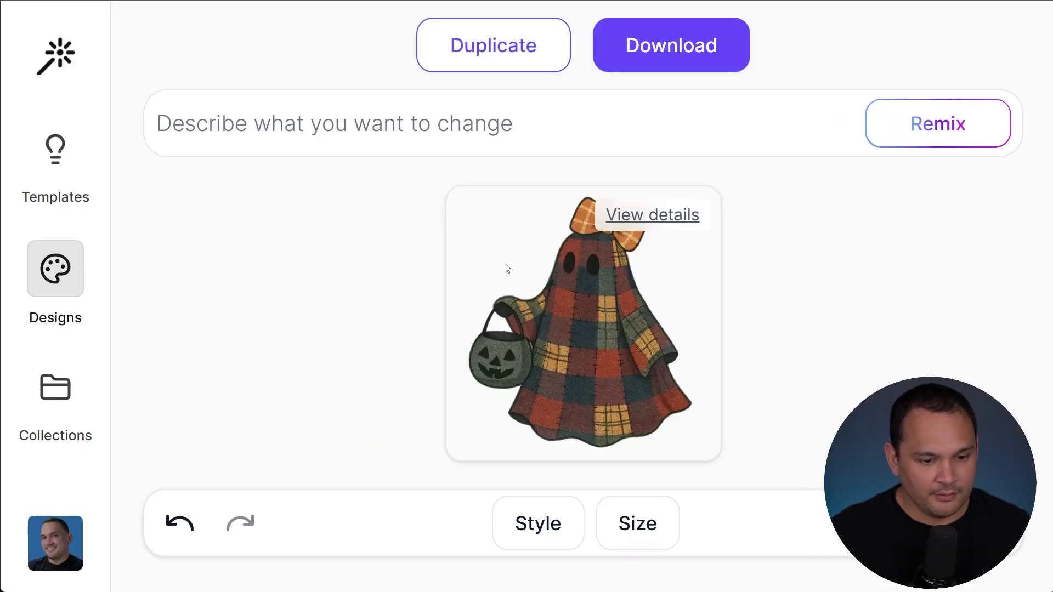
- Download the plaid ghost upscaled x4 in HD, then download the beige ghost in HD with its background removed
left_click(947, 530)
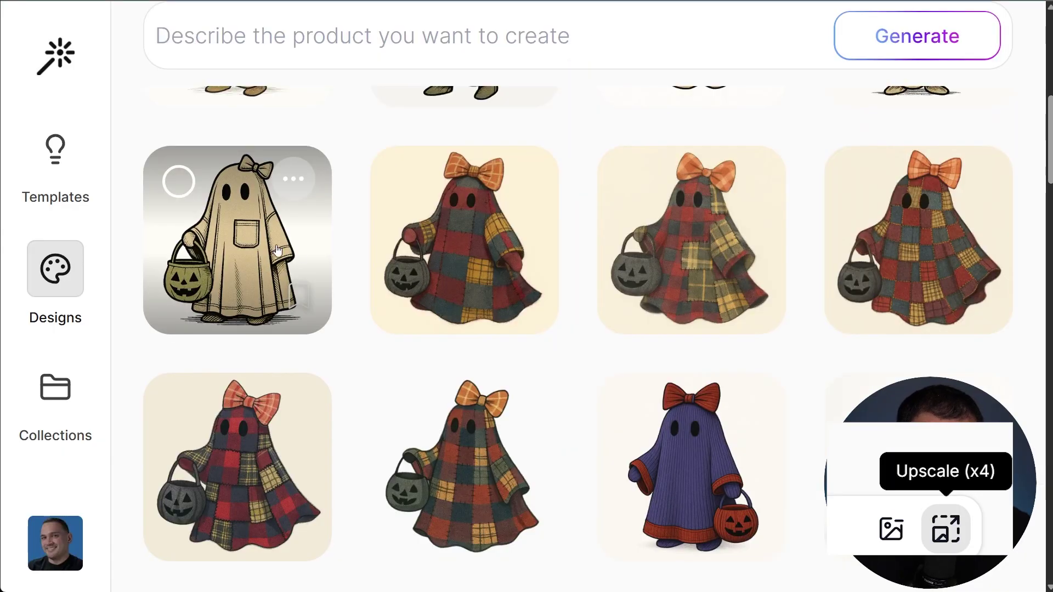
left_click(236, 241)
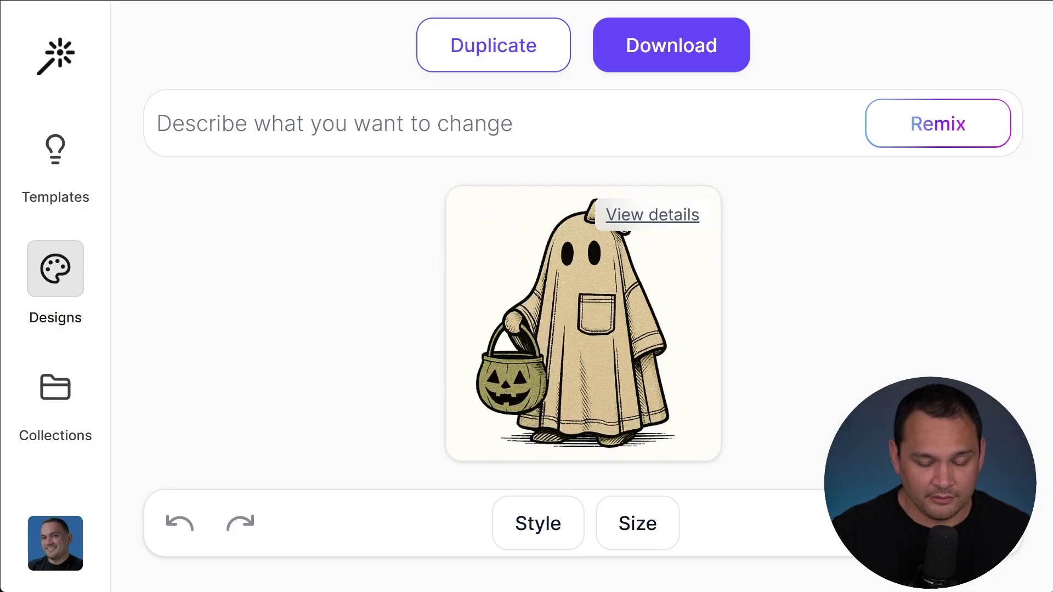
left_click(891, 530)
left_click(947, 530)
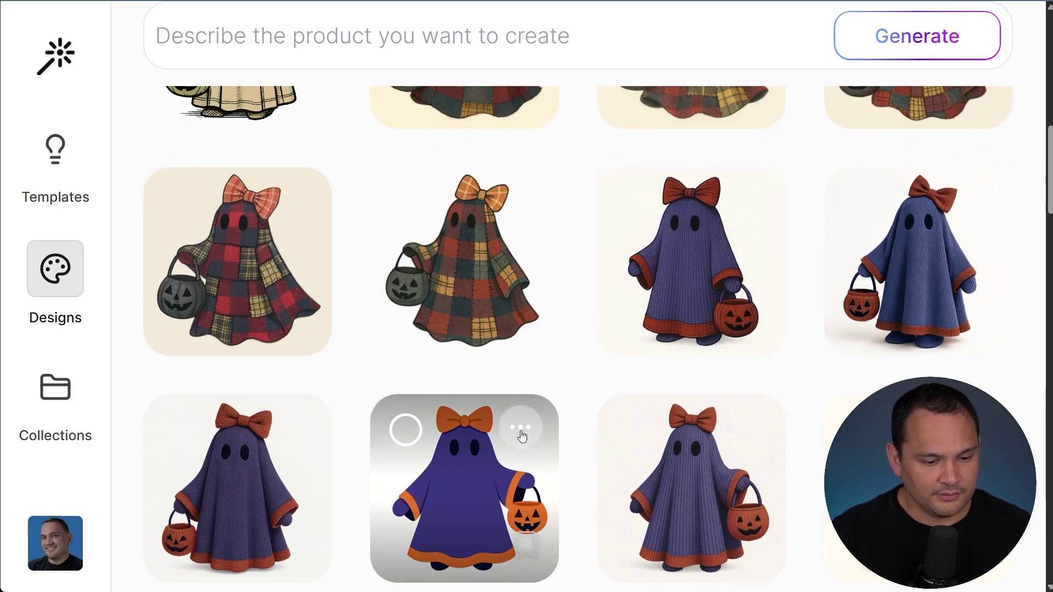
- Remix the purple corduroy ghost with a prompt to reduce texture but keep the fabric pattern
left_click(460, 502)
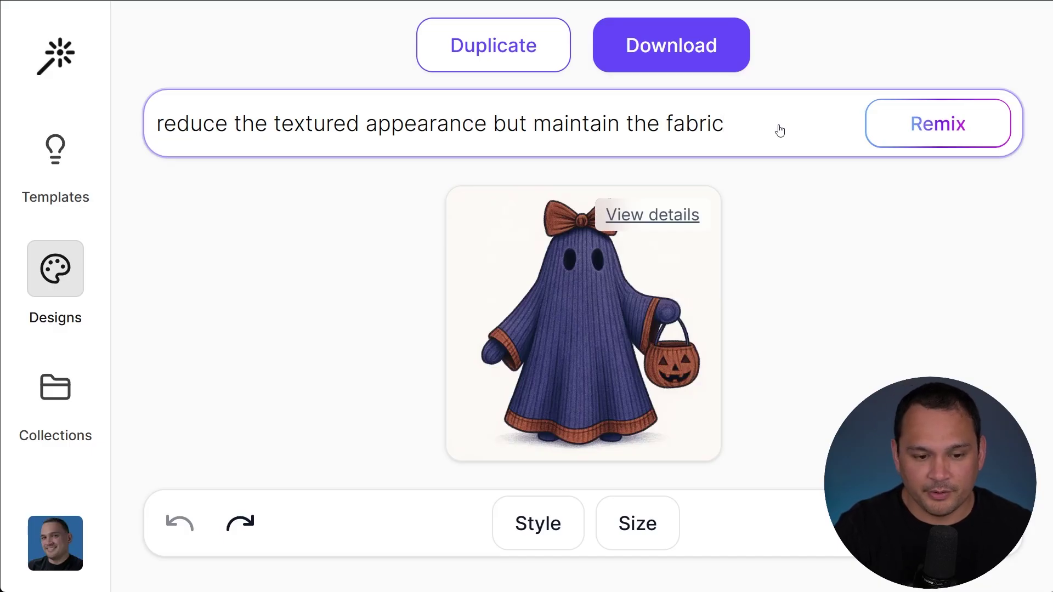
type("pattern")
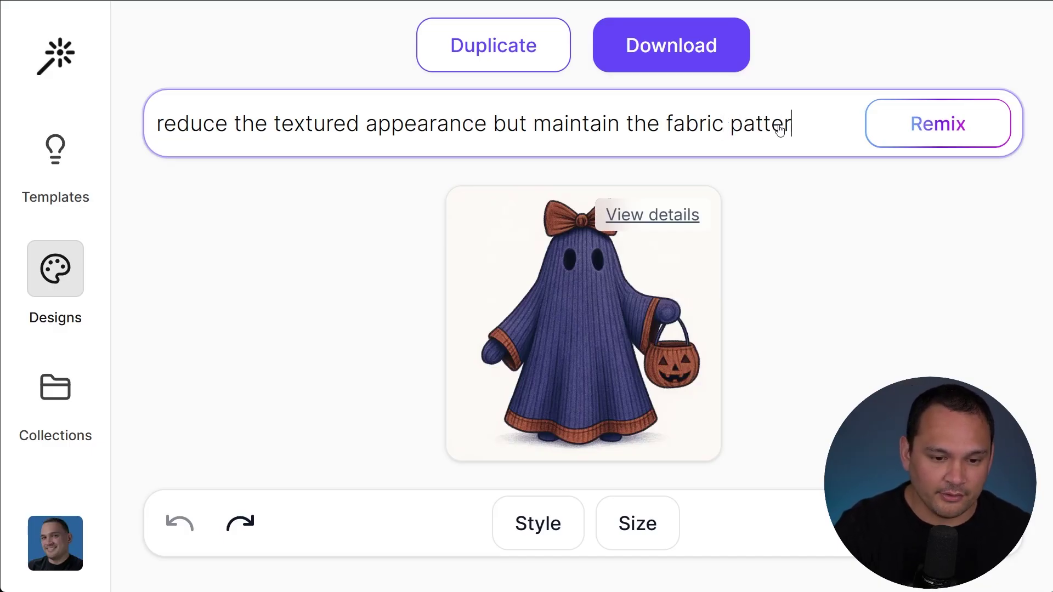
key("Return")
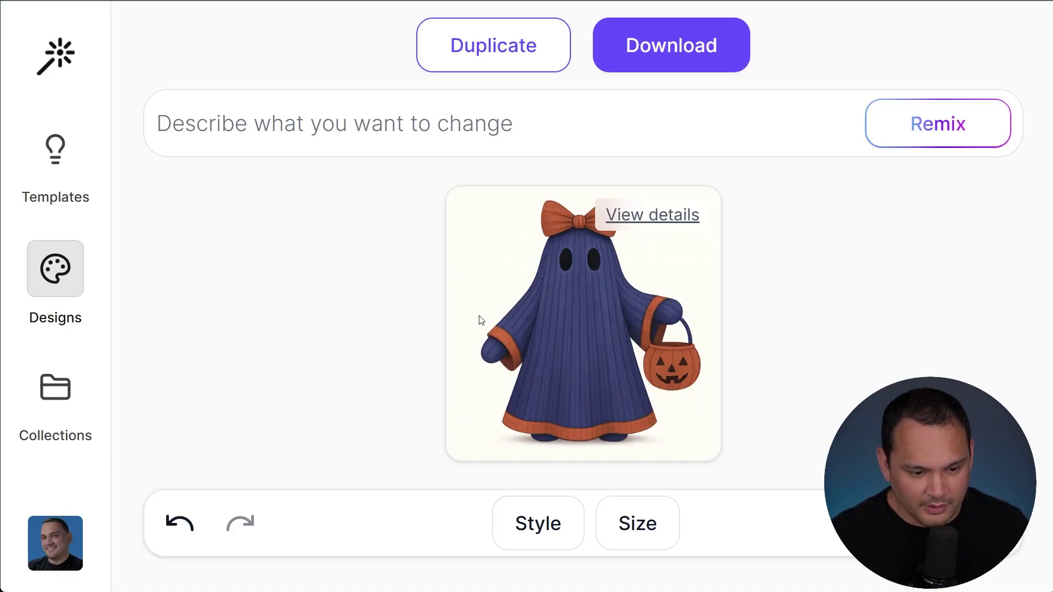